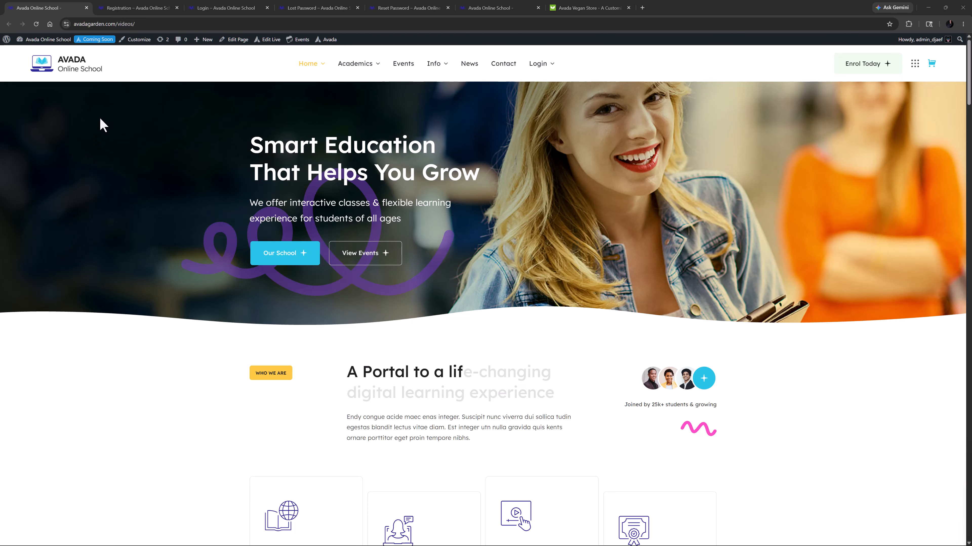
# - Open the Registration form in the builder and examine its text, email and password field elements
pyautogui.click(126, 9)
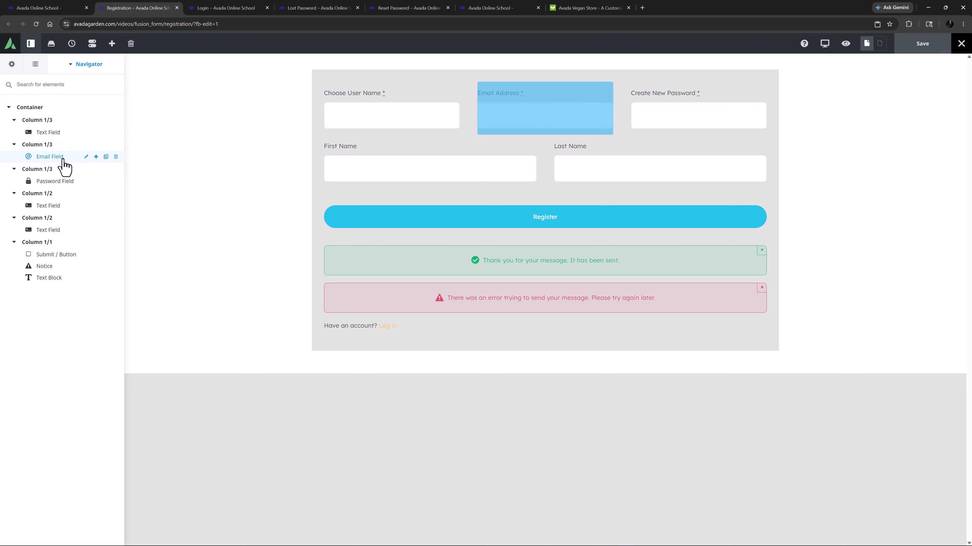
pyautogui.click(60, 181)
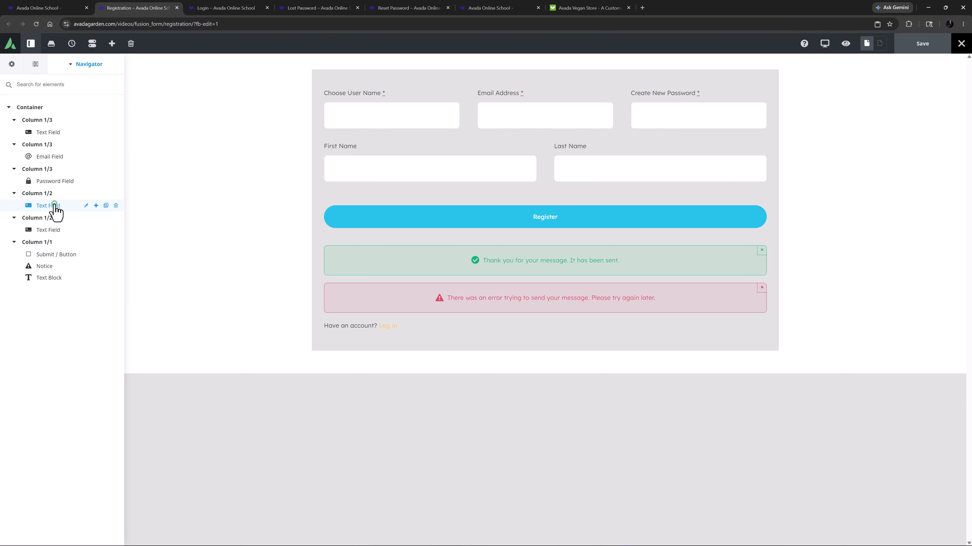
pyautogui.click(55, 230)
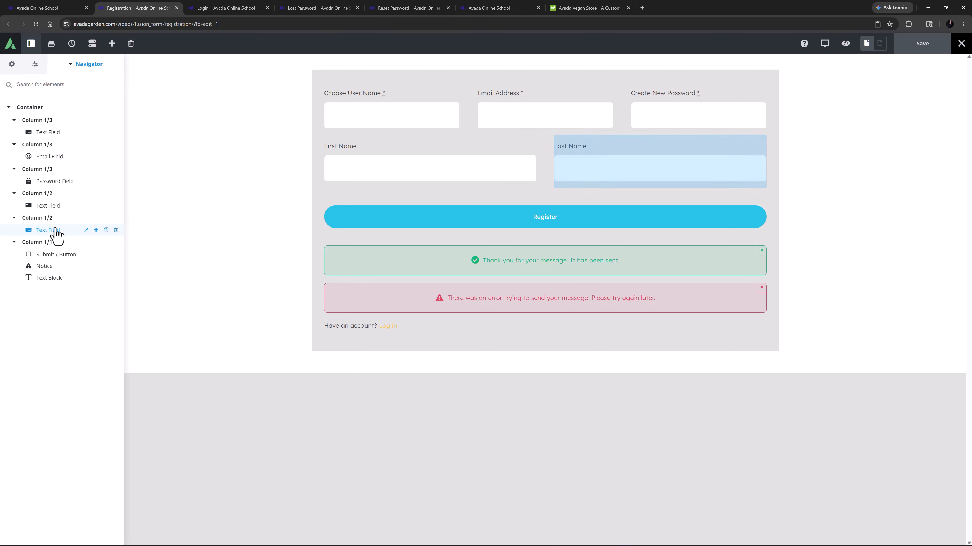
pyautogui.click(57, 254)
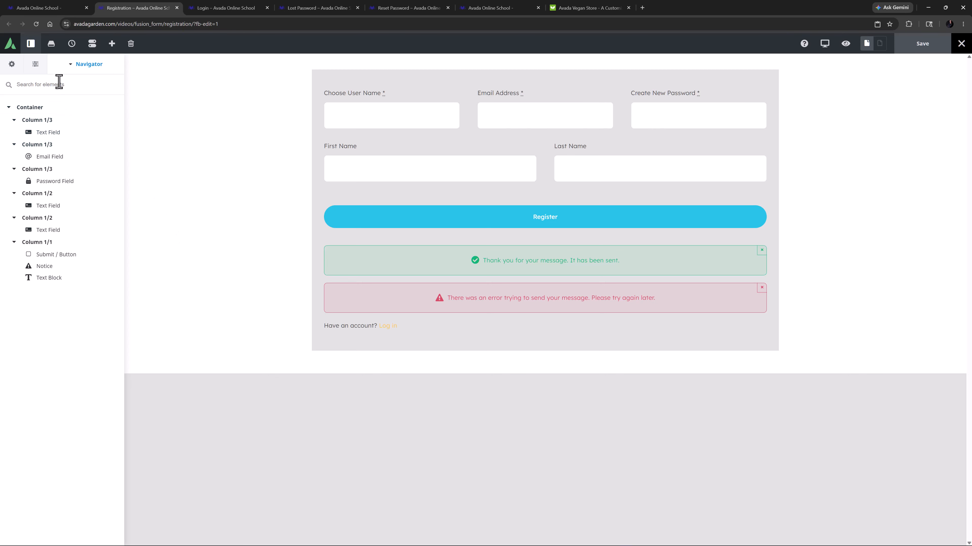
# - Set the Registration form's submission action to Register and show the settings of that action
pyautogui.click(35, 64)
pyautogui.click(38, 142)
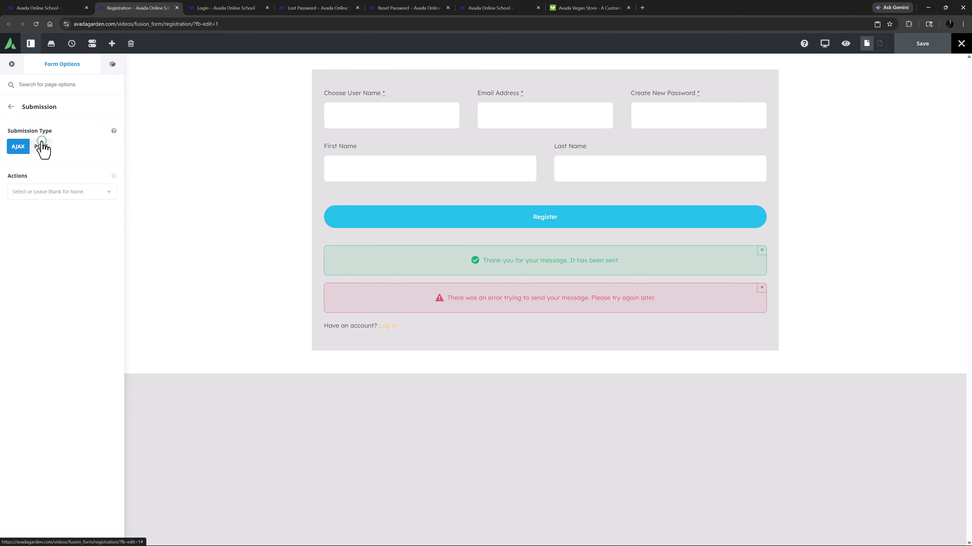
pyautogui.click(33, 191)
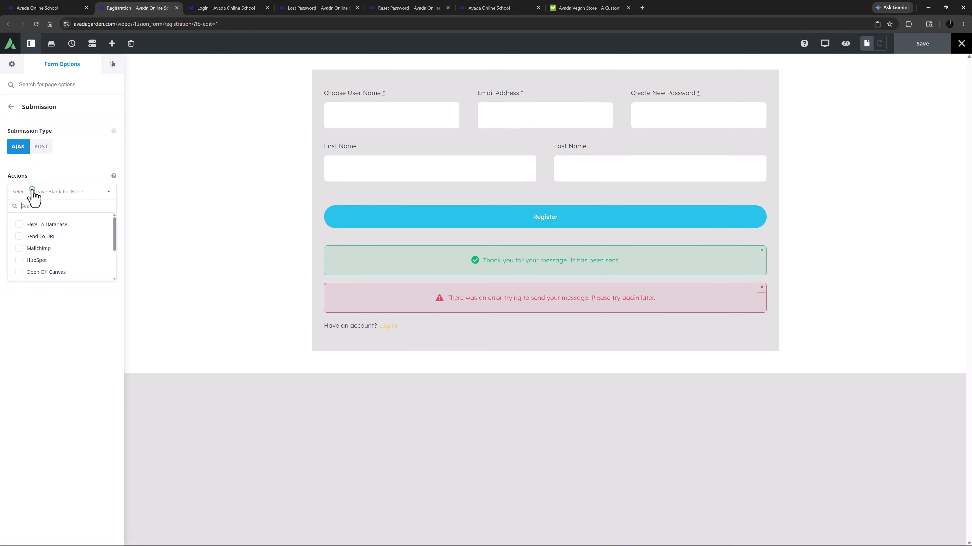
pyautogui.scroll(-2, 43, 230)
pyautogui.click(43, 234)
pyautogui.click(50, 245)
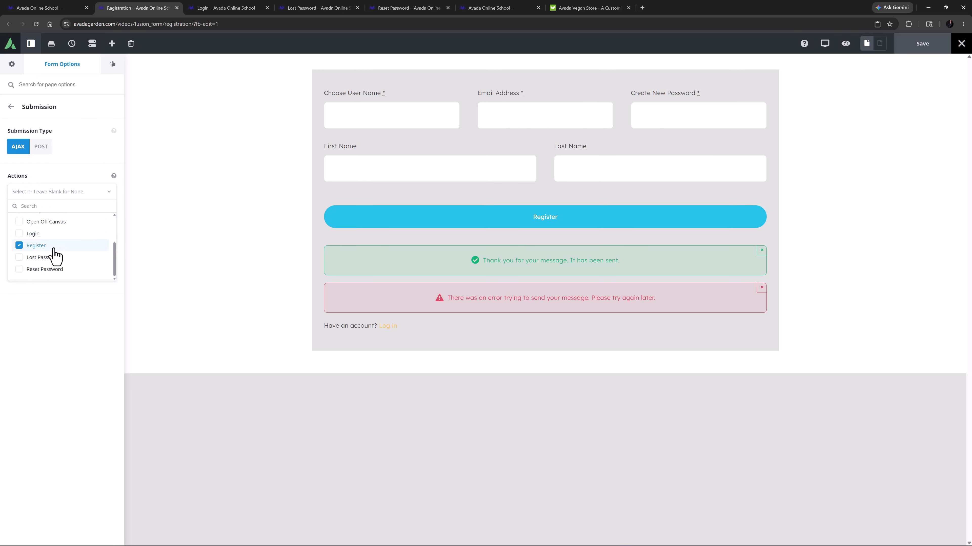
pyautogui.click(52, 257)
pyautogui.click(54, 269)
pyautogui.click(19, 245)
pyautogui.click(15, 312)
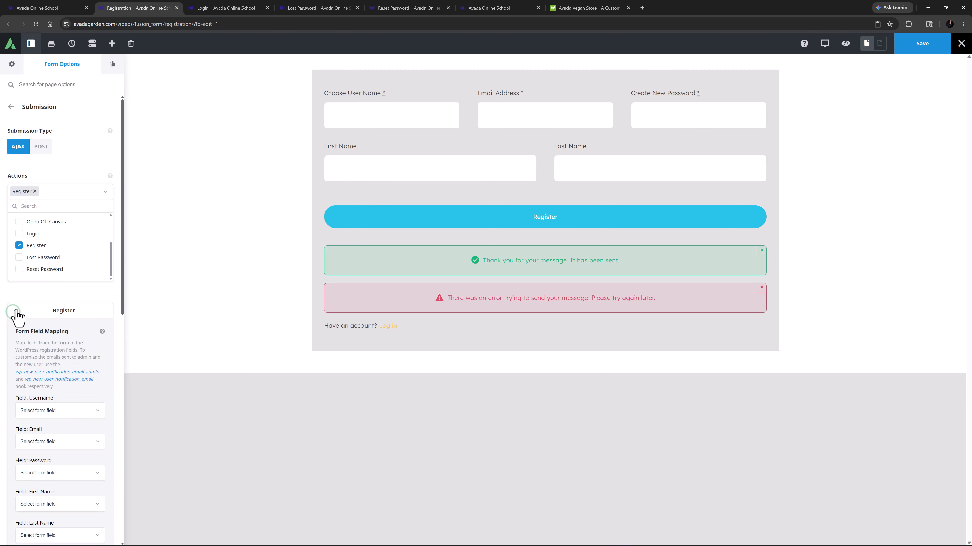
# - Map the registration fields Username to Choose User Name, Email to Email Address, and Password to Create New Password
pyautogui.scroll(-4, 37, 310)
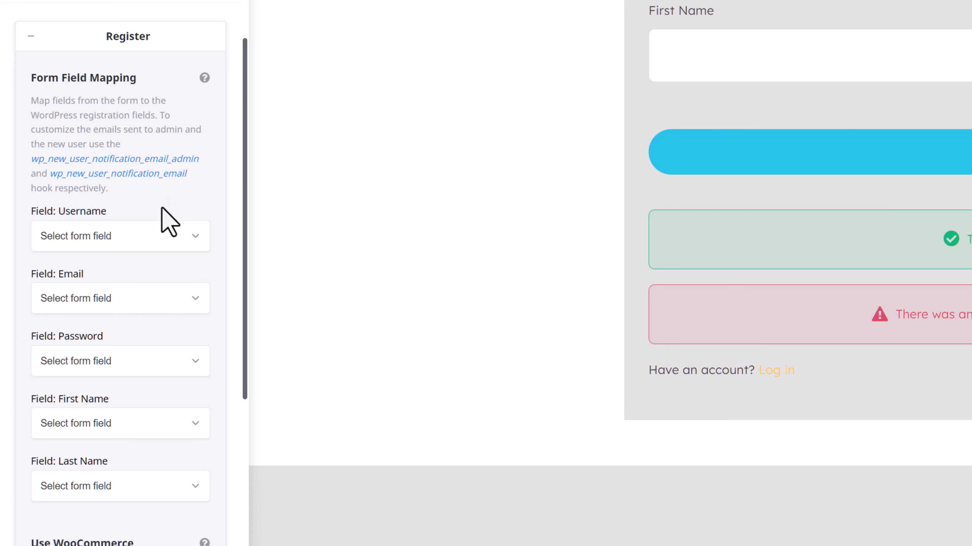
pyautogui.click(153, 239)
pyautogui.click(148, 260)
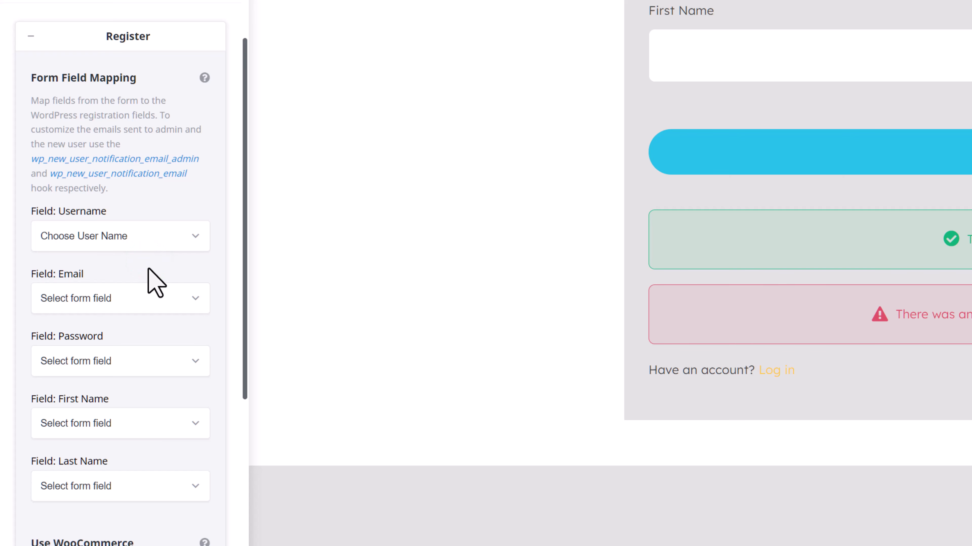
pyautogui.click(145, 303)
pyautogui.click(136, 341)
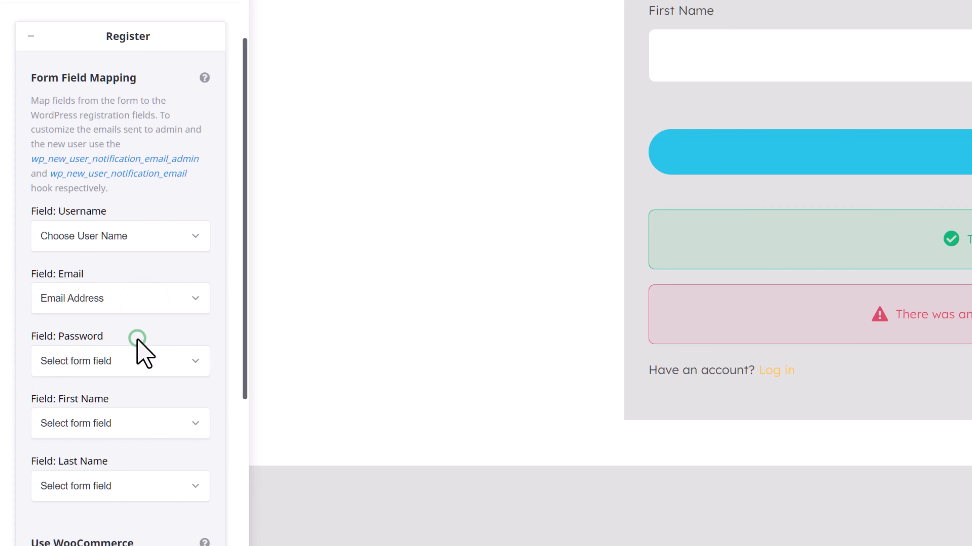
pyautogui.click(137, 356)
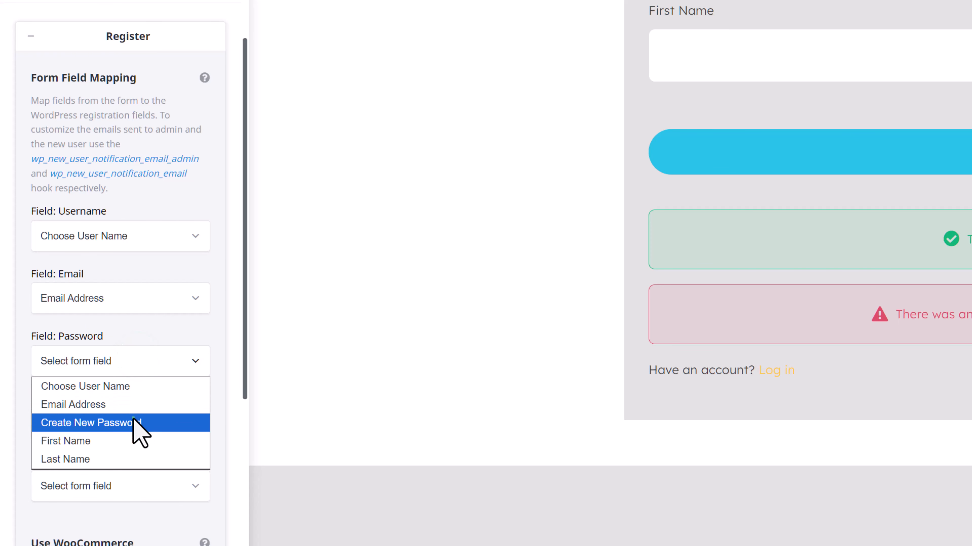
pyautogui.click(136, 423)
# - Map the registration First Name and Last Name fields to the form fields of the same names
pyautogui.click(111, 422)
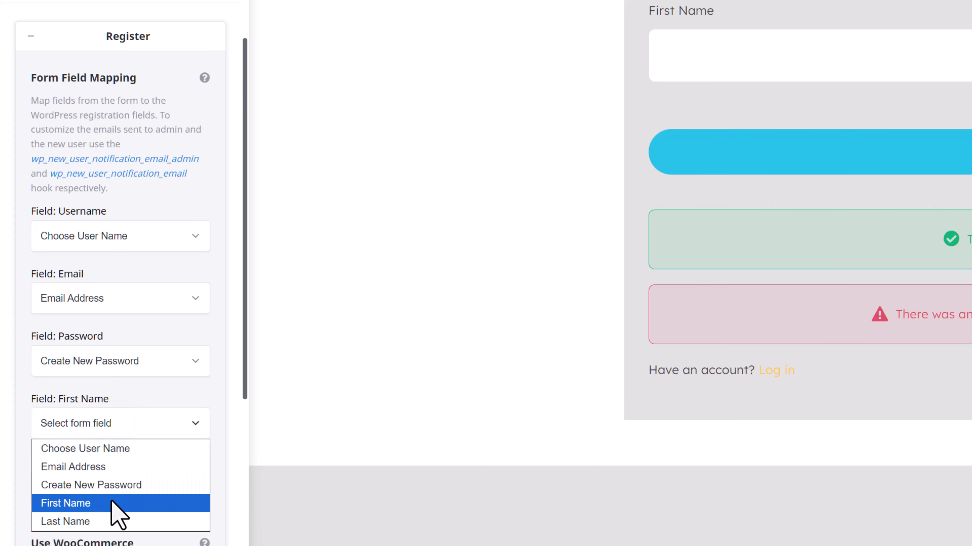
pyautogui.click(77, 503)
pyautogui.click(115, 485)
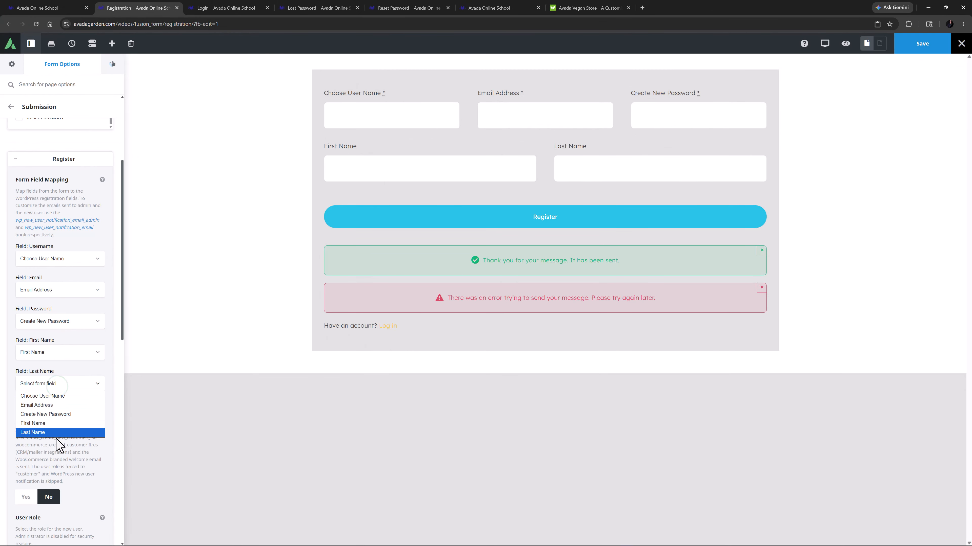
pyautogui.click(53, 432)
pyautogui.click(67, 394)
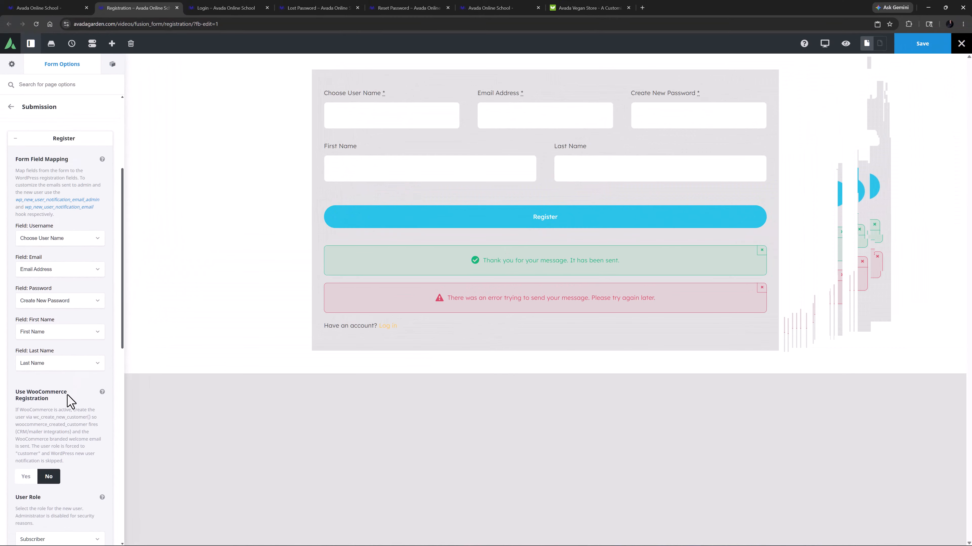
# - Examine the user roles that can be assigned to newly registered users
pyautogui.scroll(-5, 70, 402)
pyautogui.scroll(-3, 70, 401)
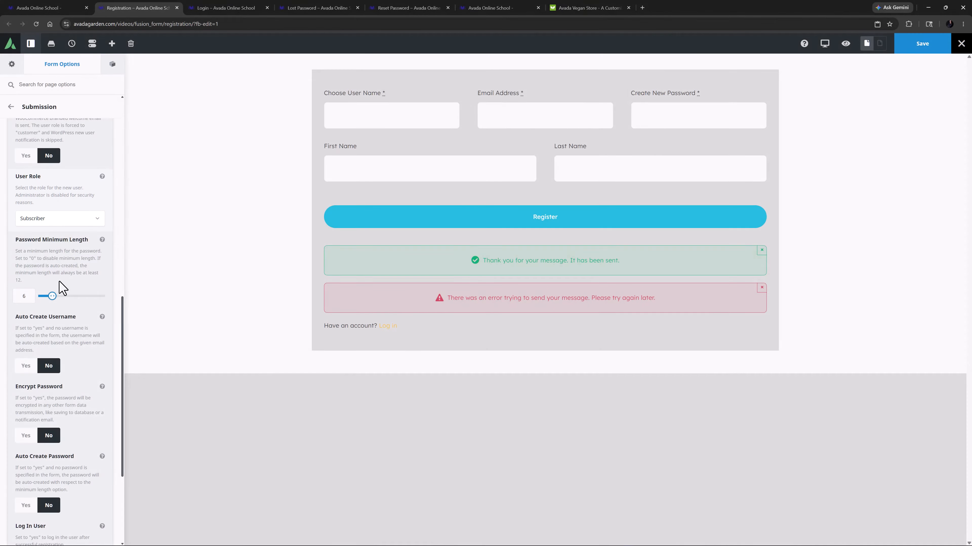
pyautogui.click(64, 221)
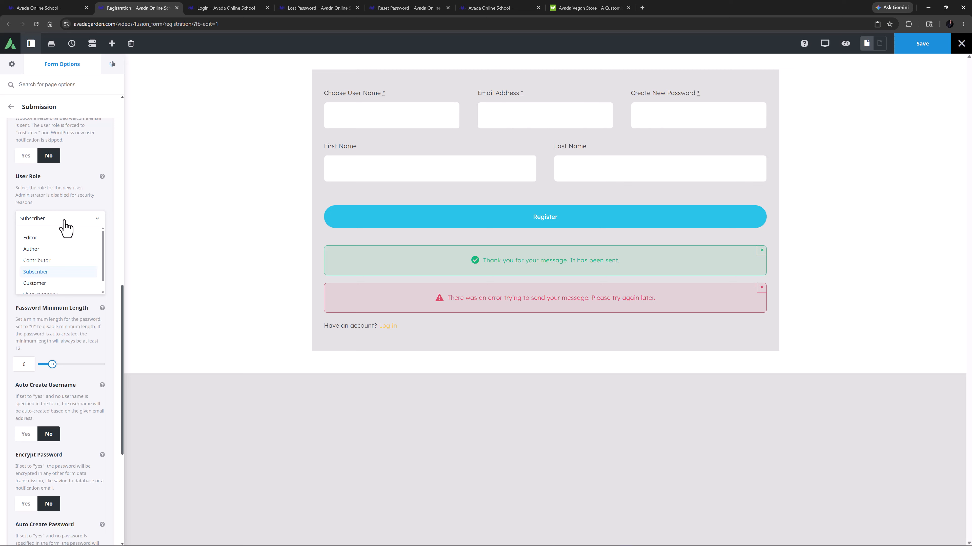
pyautogui.click(65, 221)
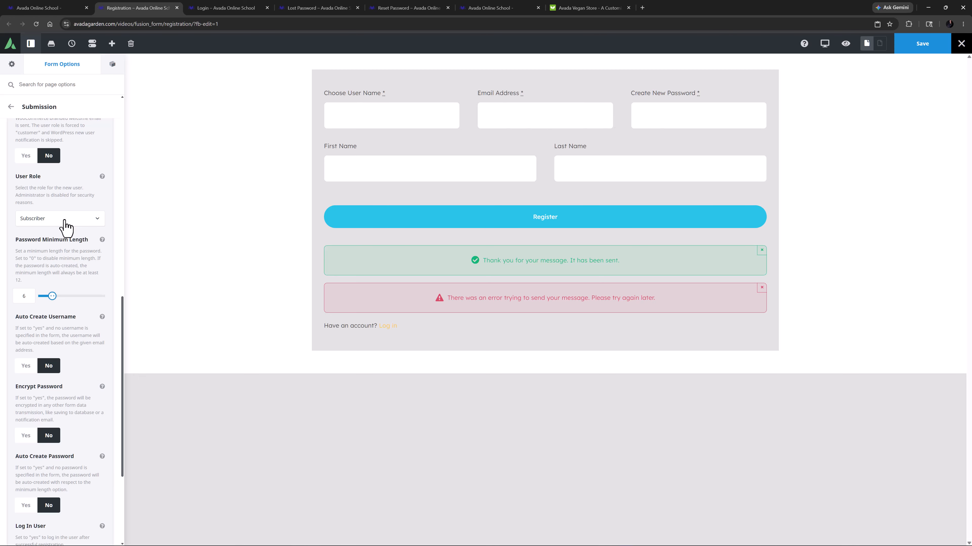
# - Enable Encrypt Password, Log In User and Display Notices for the Register action, and save the form
pyautogui.scroll(-4, 66, 228)
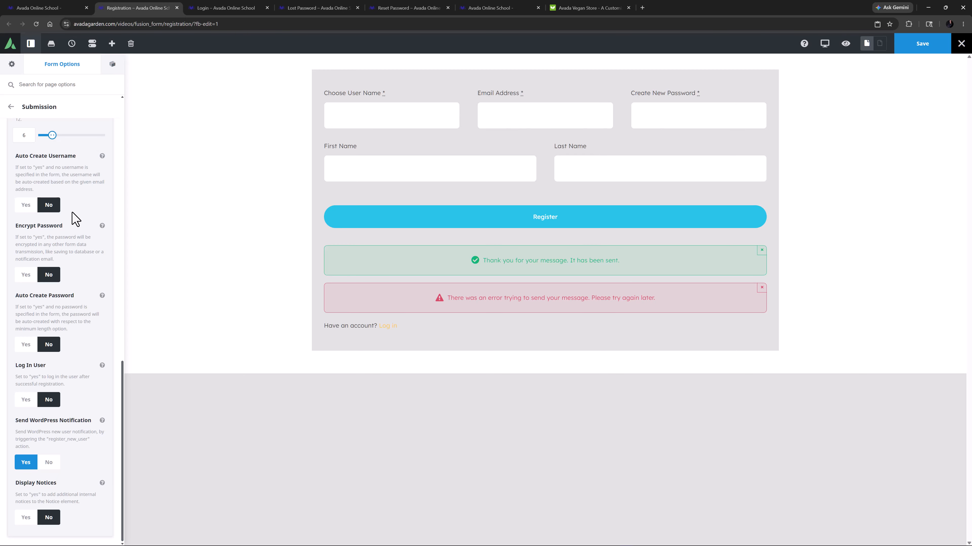
pyautogui.click(25, 274)
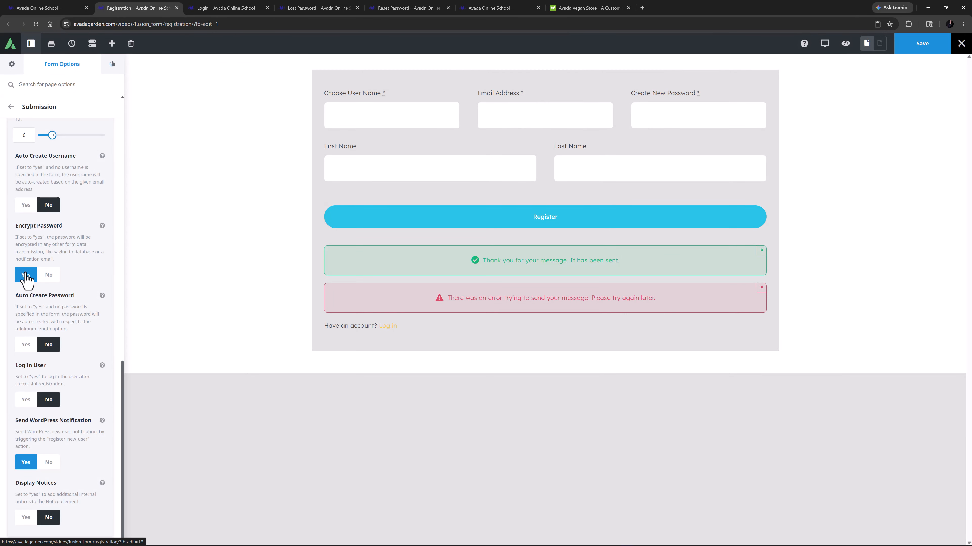
pyautogui.click(28, 400)
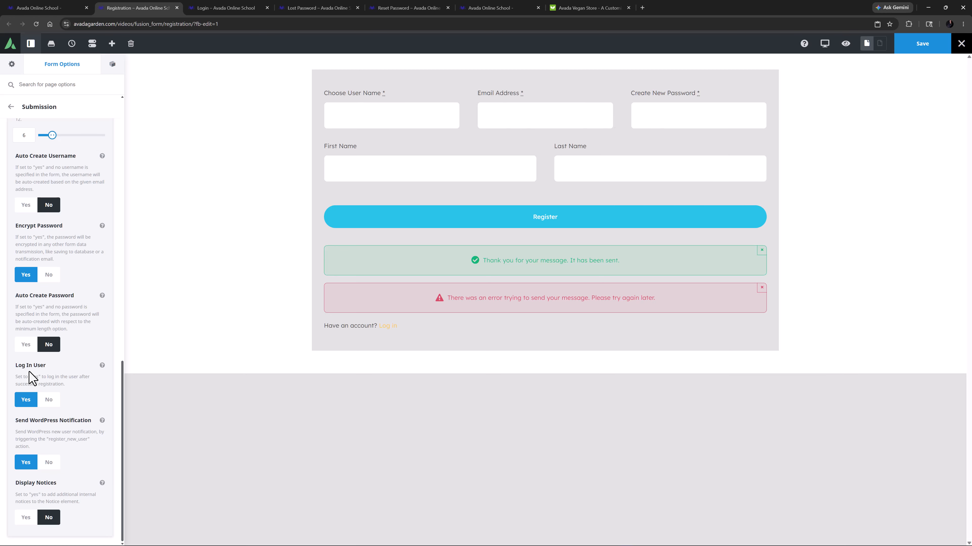
pyautogui.click(24, 518)
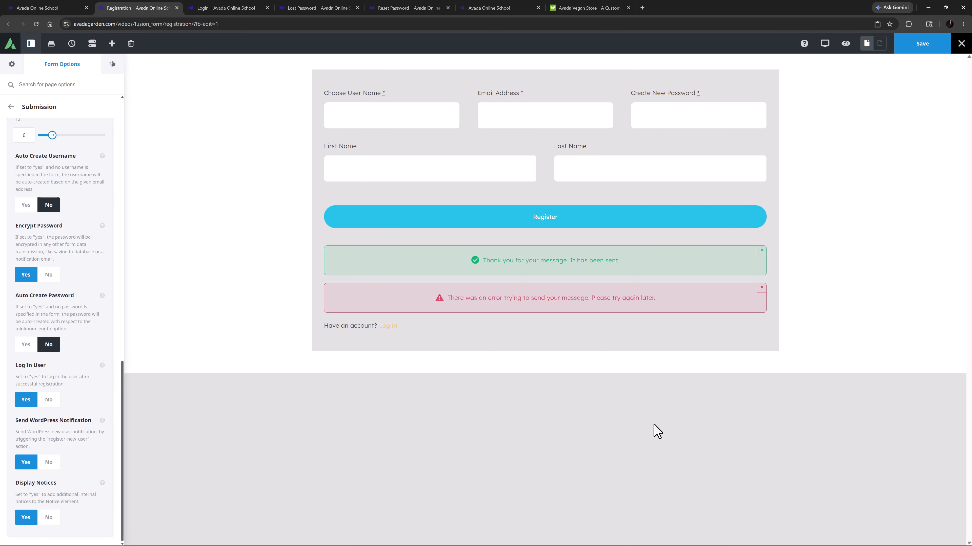
pyautogui.click(931, 51)
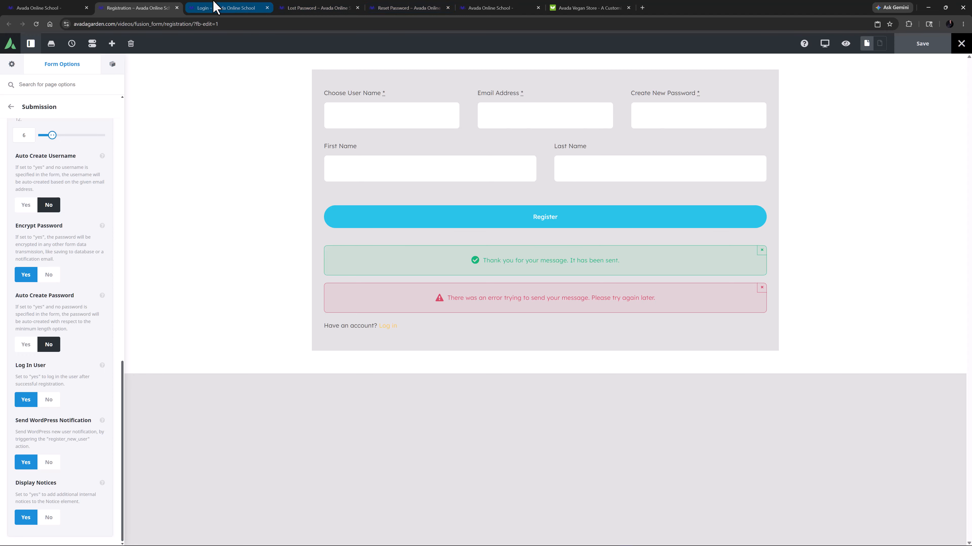
# - Review the Login form's submission settings, including field mapping and redirect options, and its available confirmation types
pyautogui.click(210, 7)
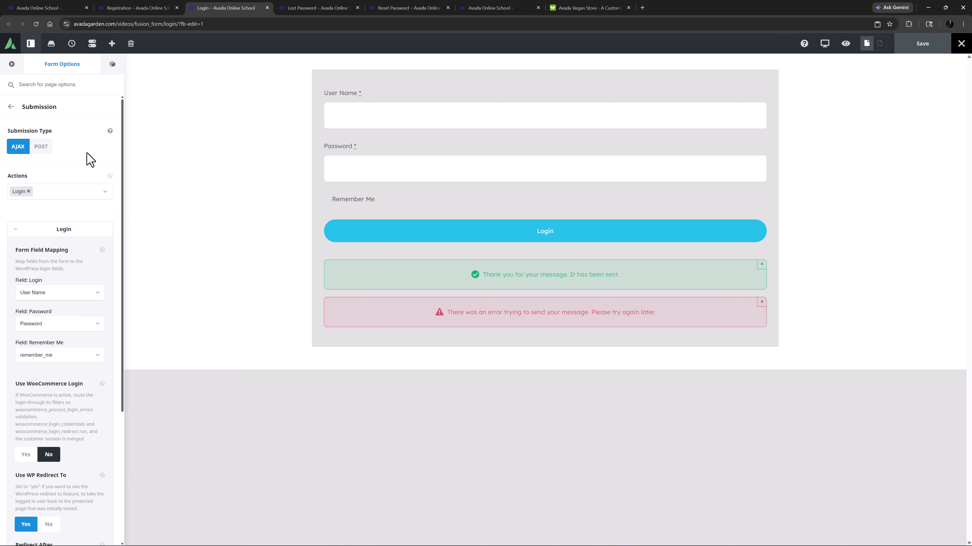
pyautogui.scroll(-5, 89, 158)
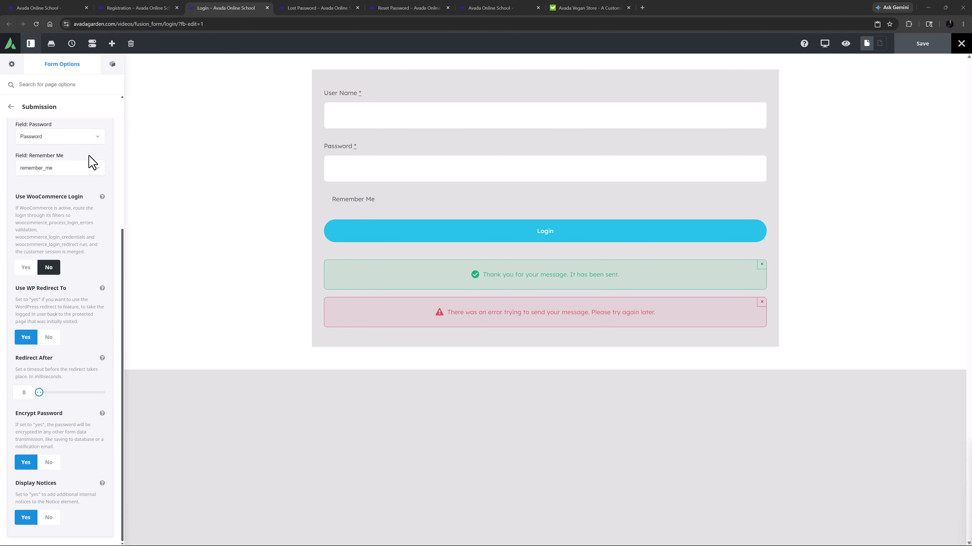
pyautogui.click(12, 106)
pyautogui.click(35, 191)
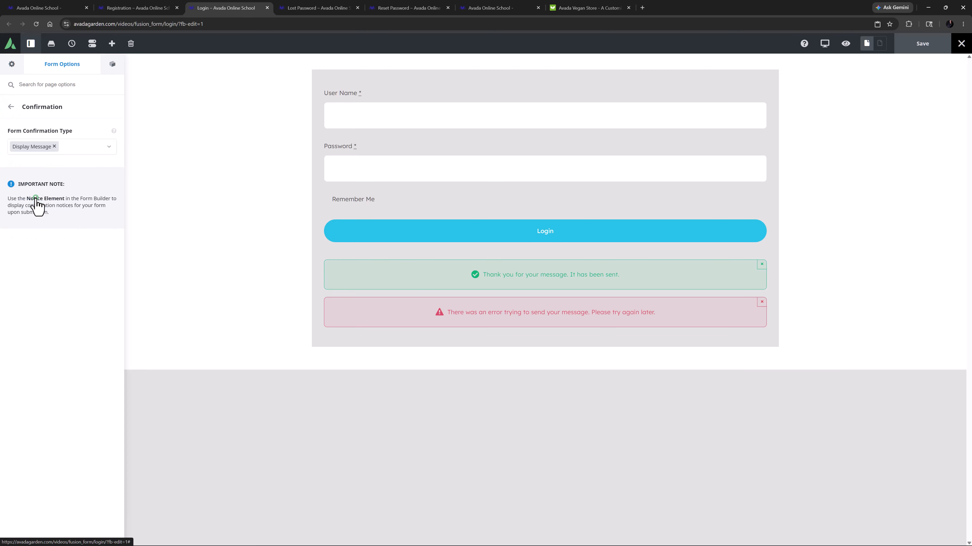
pyautogui.click(73, 147)
pyautogui.click(36, 179)
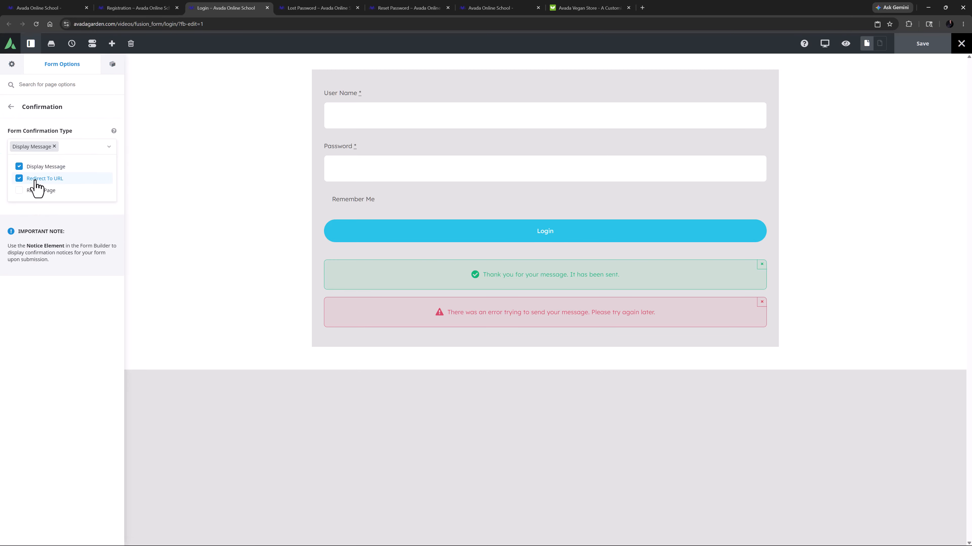
pyautogui.click(10, 107)
pyautogui.click(35, 146)
pyautogui.scroll(-5, 82, 229)
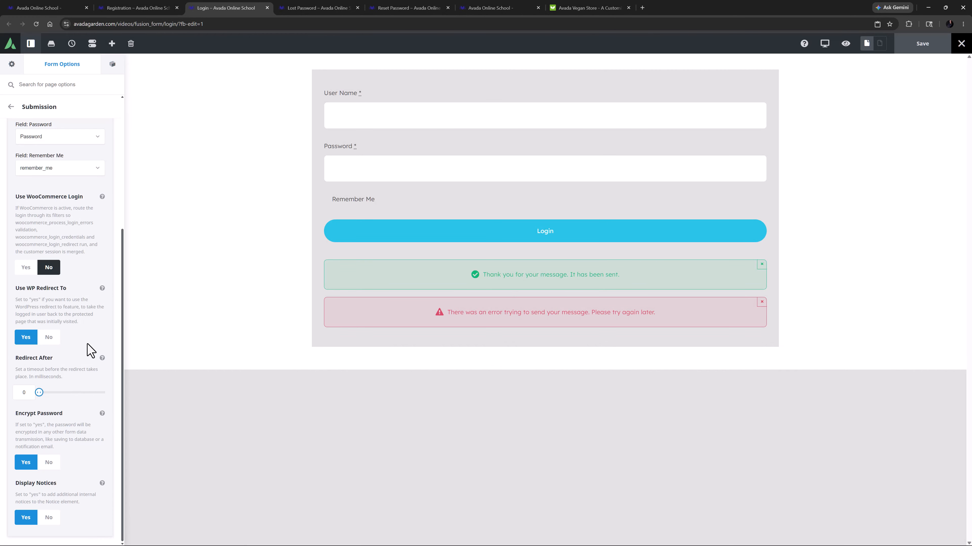
# - Examine the submission settings of the Lost Password form and the Reset Password form
pyautogui.click(315, 8)
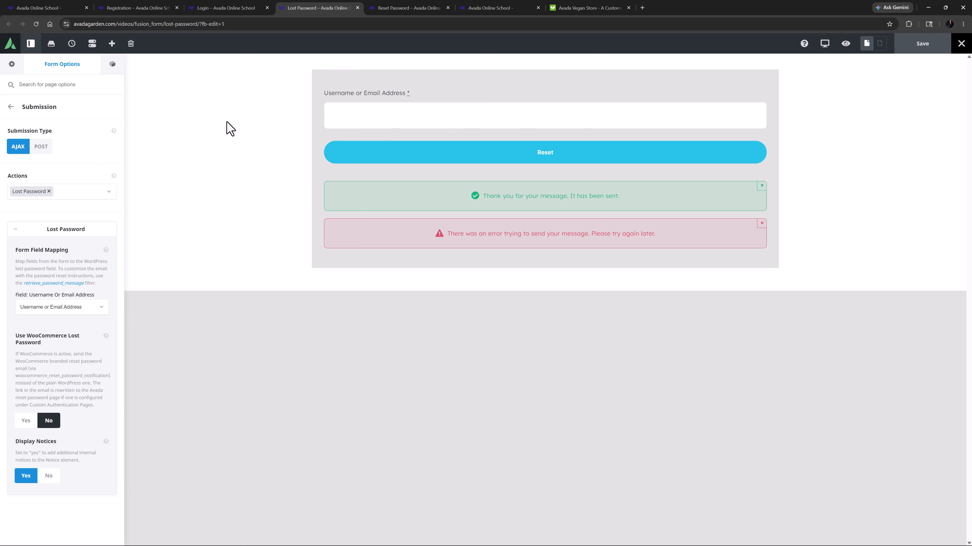
pyautogui.click(383, 7)
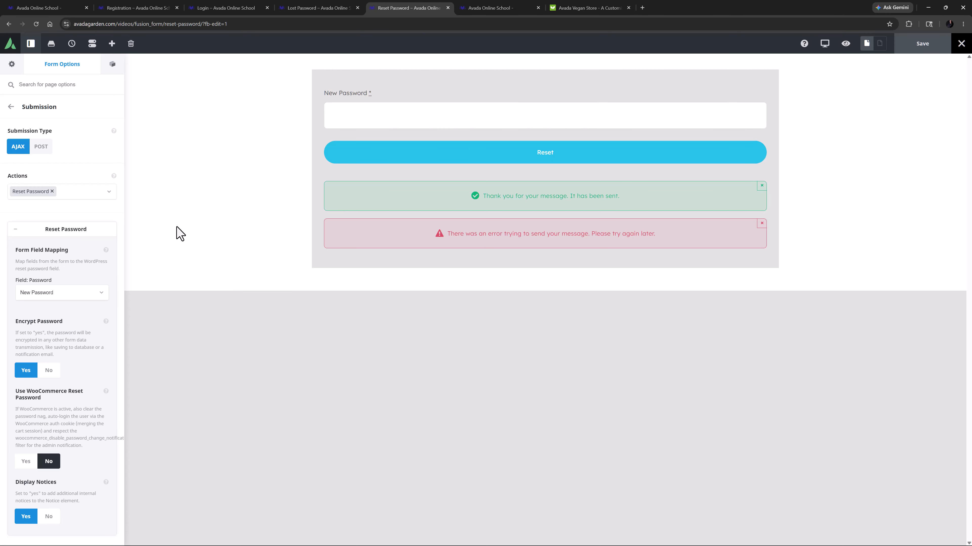
# - View the Custom Auth Pages global options of the online school site and the submenu of its Login menu item
pyautogui.click(493, 8)
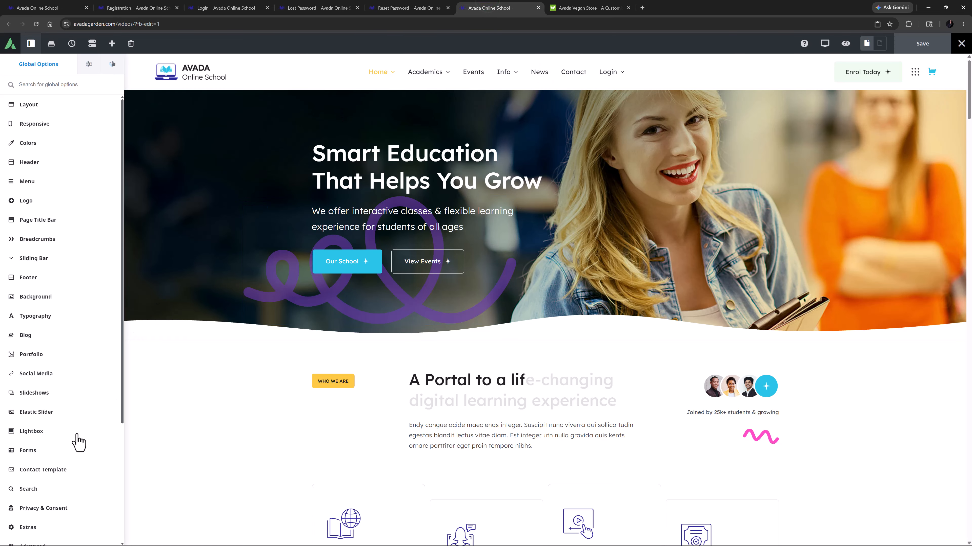
pyautogui.scroll(-5, 33, 506)
pyautogui.click(33, 436)
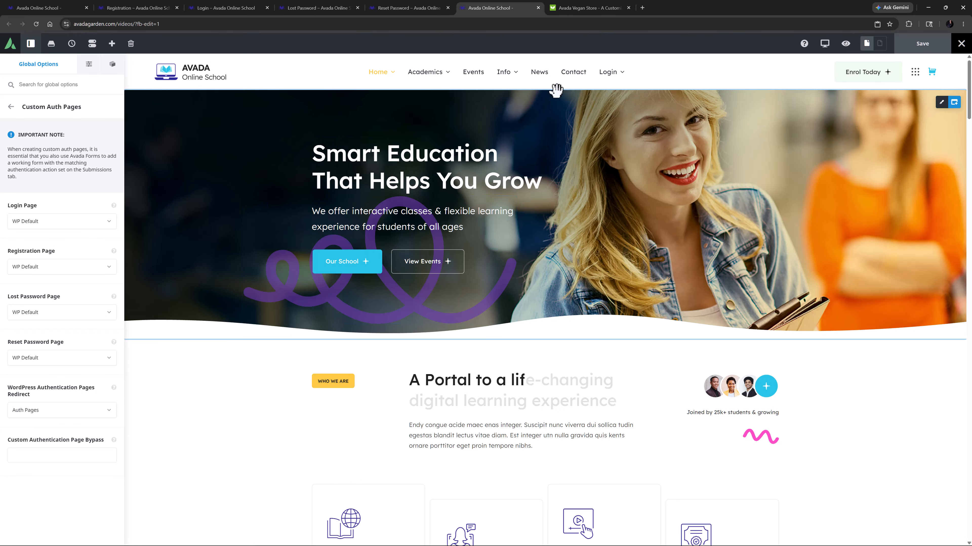
pyautogui.moveTo(609, 73)
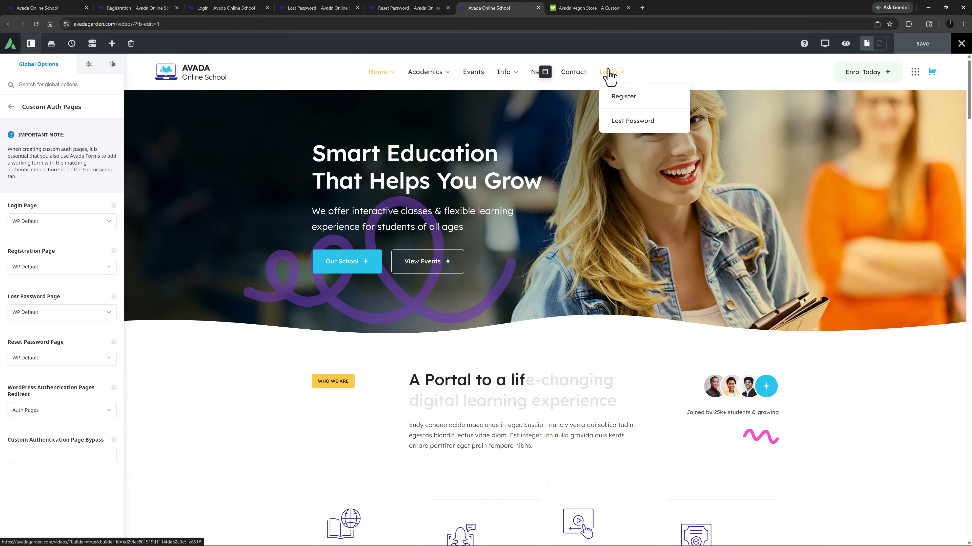
# - Switch to the Avada Vegan Store site, preview its customer login popup, and close the popup
pyautogui.click(587, 8)
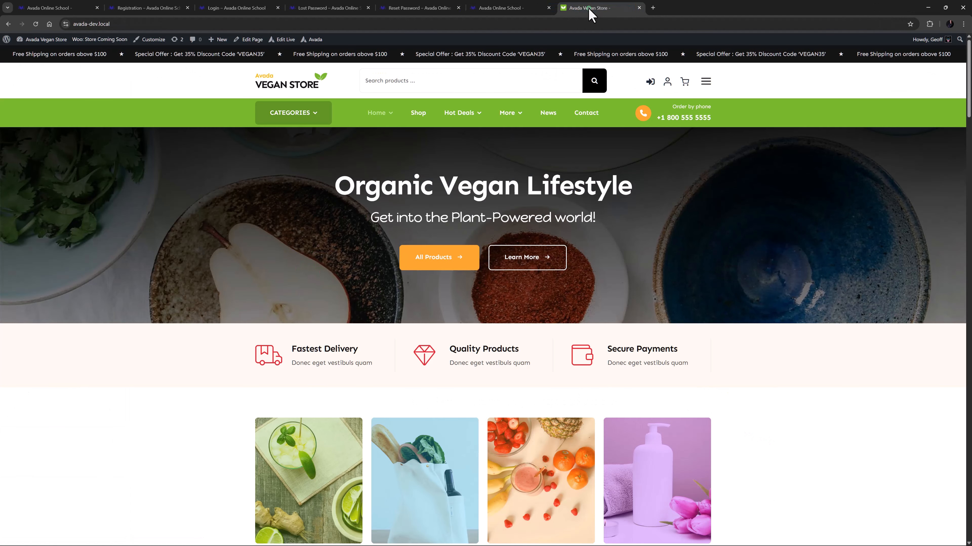
pyautogui.click(649, 82)
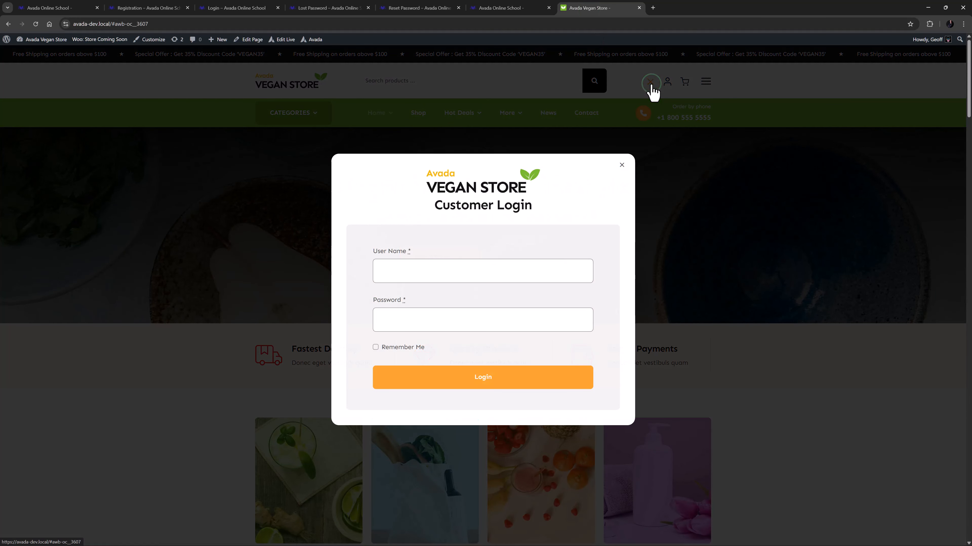
pyautogui.click(630, 98)
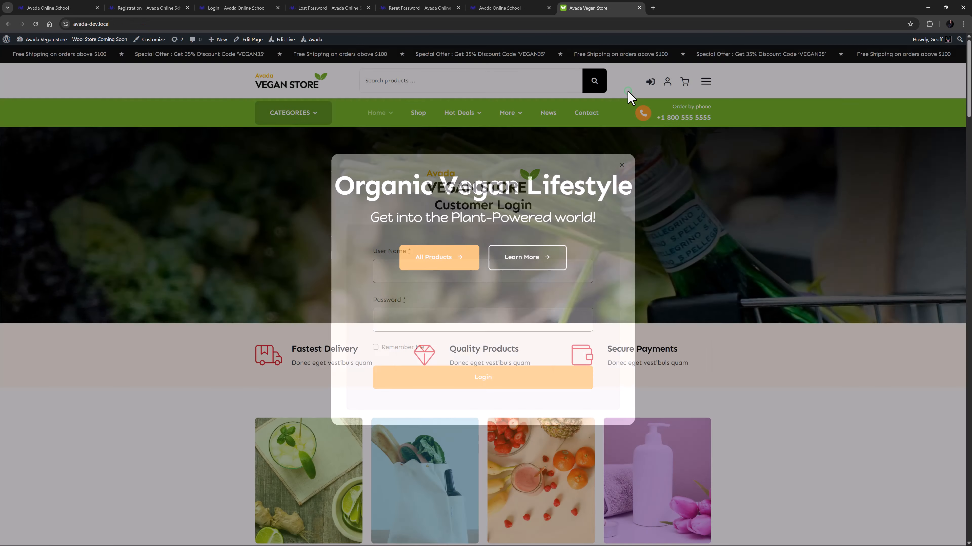